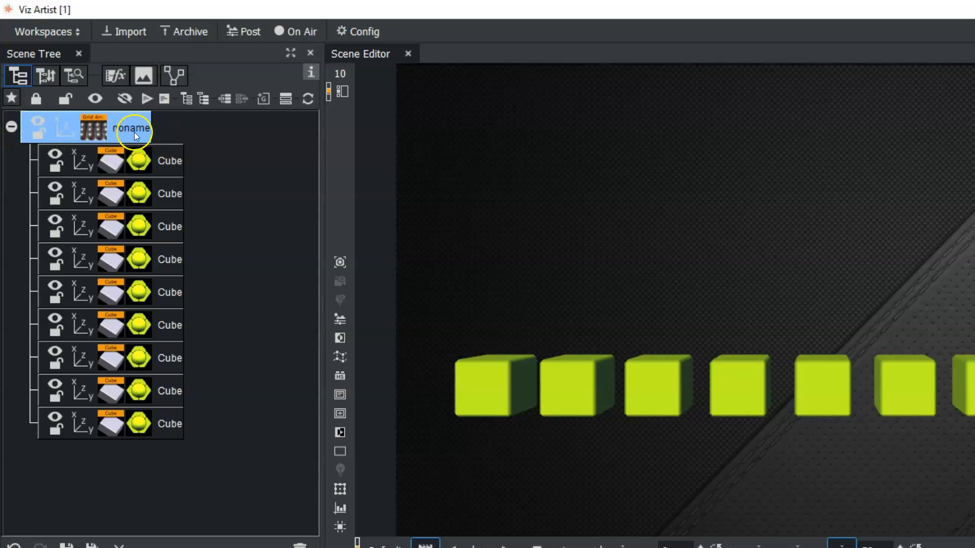
- Collapse the cube container group and add a 2DRibbon geometry to the scene tree beneath it
{"action": "left_click", "coordinate": [11, 127]}
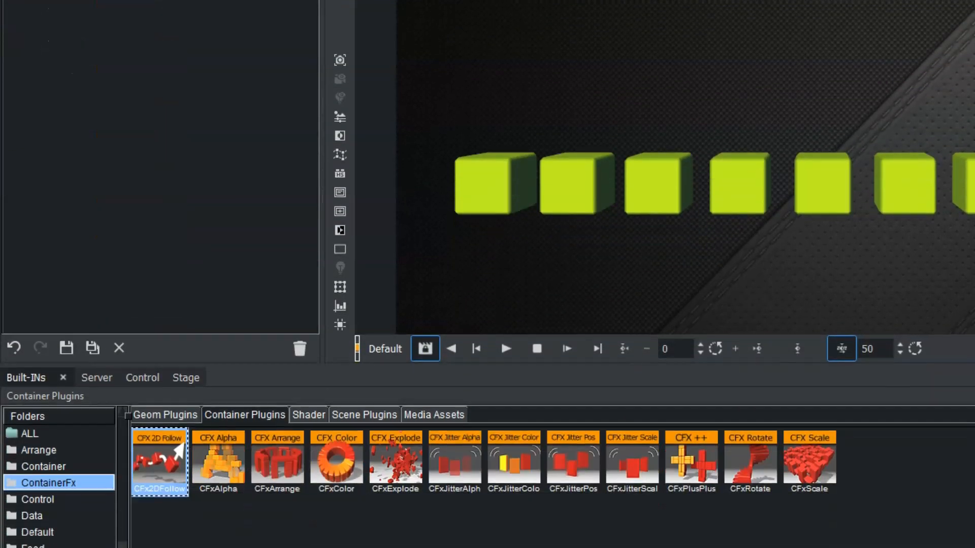
{"action": "left_click", "coordinate": [170, 489]}
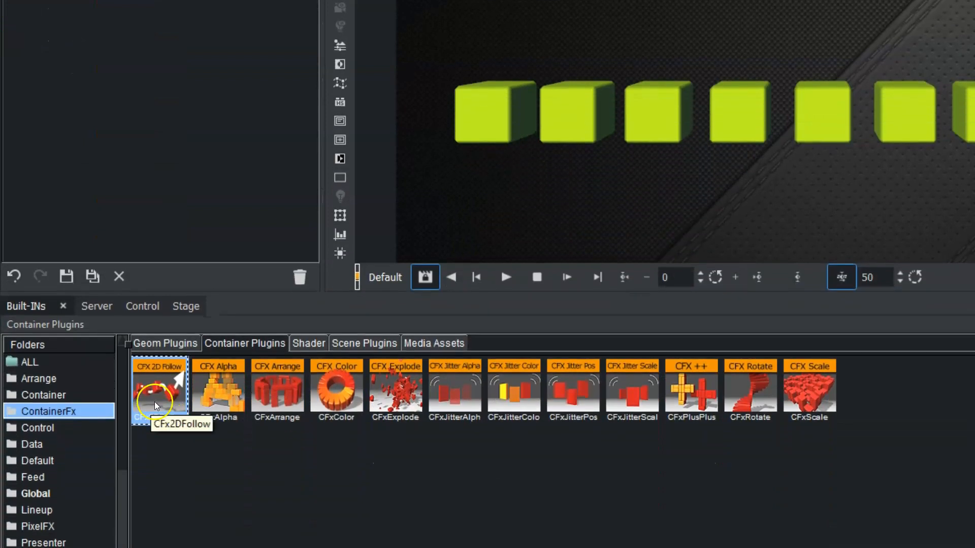
{"action": "left_click", "coordinate": [157, 345]}
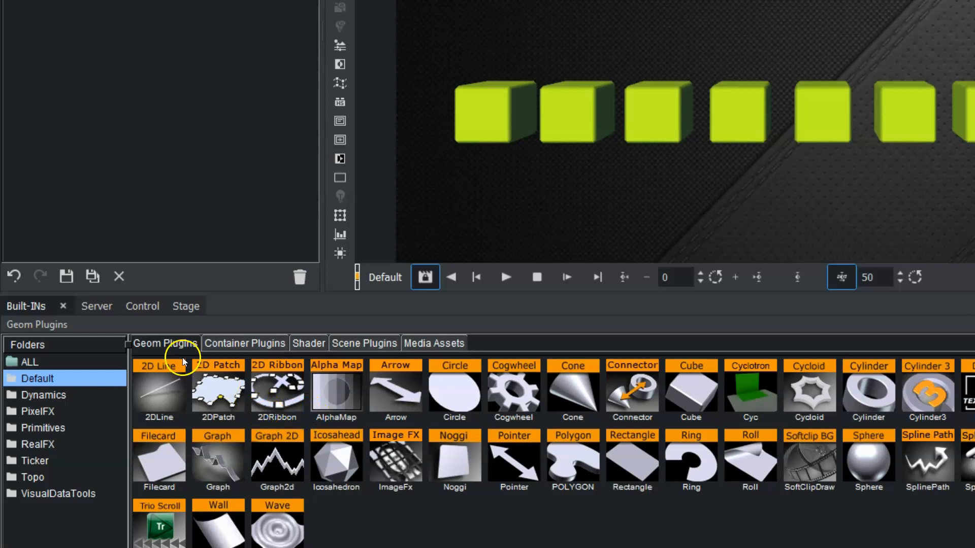
{"action": "left_click_drag", "start_coordinate": [280, 393], "coordinate": [37, 0]}
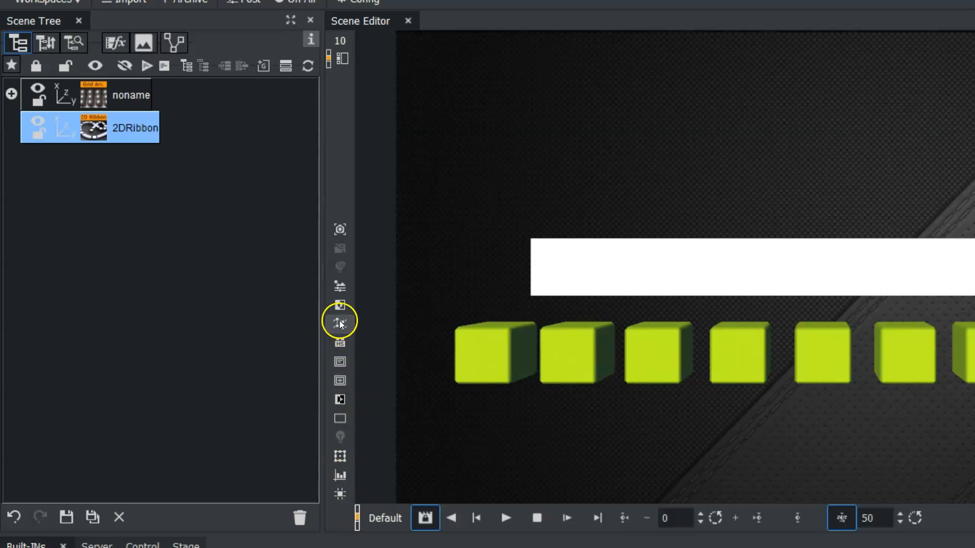
- Turn on the ribbon's Interactive Mode and reshape the ribbon into a wide W by moving its control points
{"action": "left_click", "coordinate": [340, 344]}
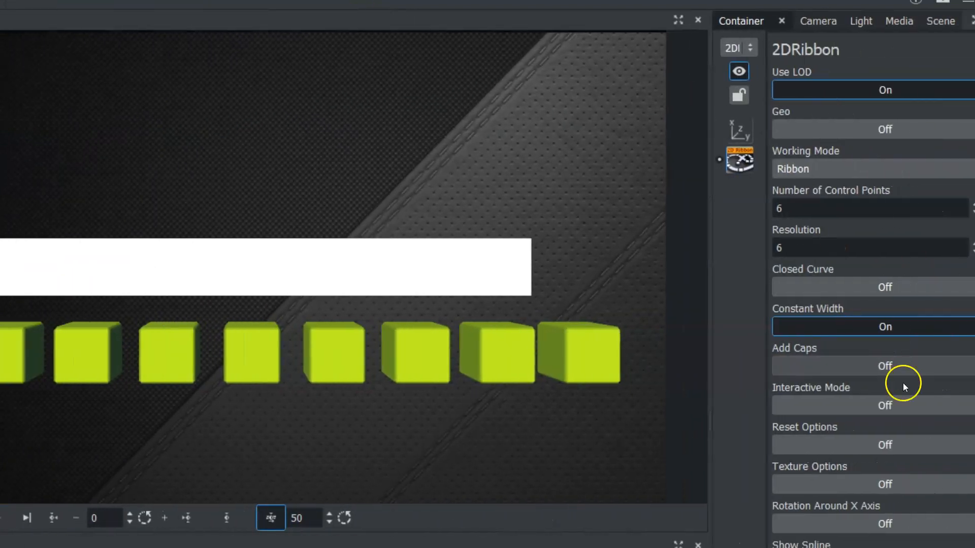
{"action": "left_click", "coordinate": [846, 406]}
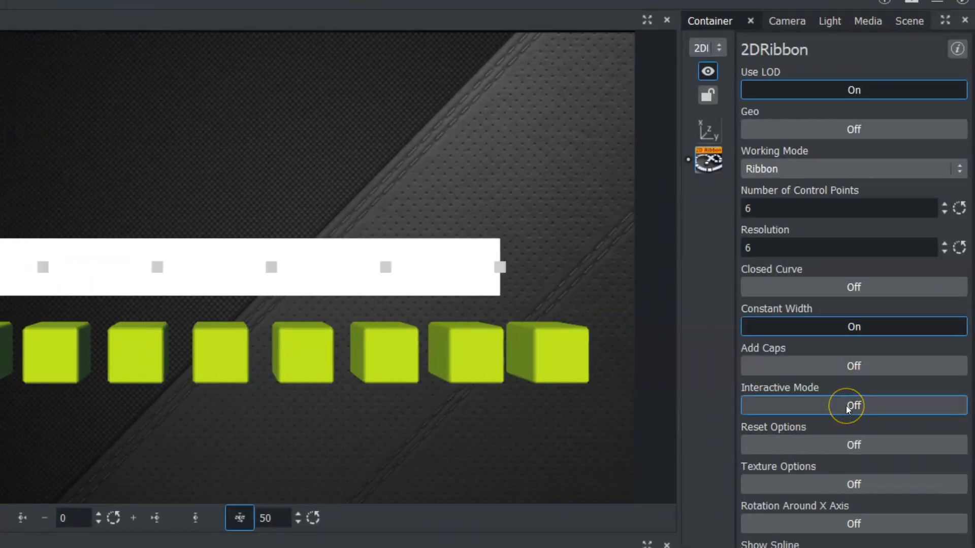
{"action": "left_click_drag", "start_coordinate": [501, 267], "coordinate": [578, 77]}
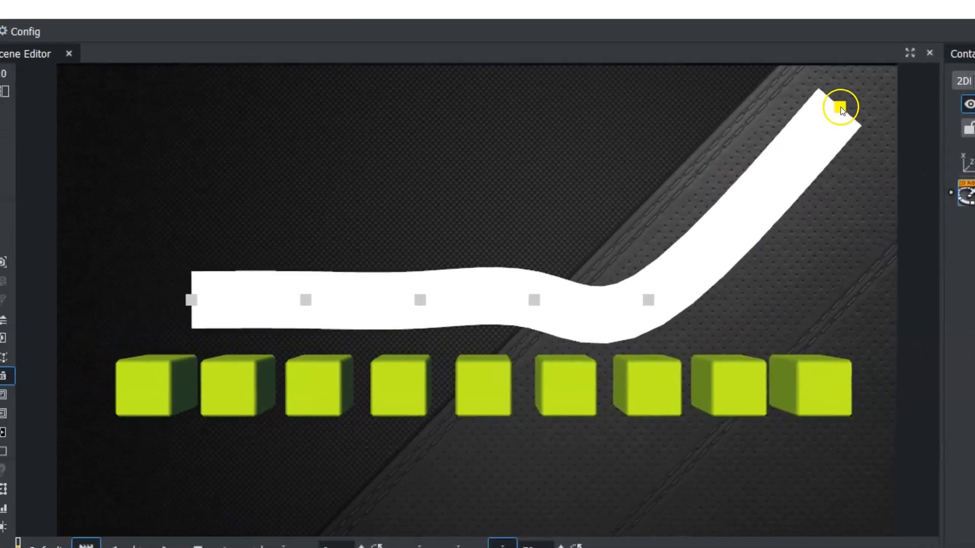
{"action": "left_click_drag", "start_coordinate": [189, 297], "coordinate": [95, 123]}
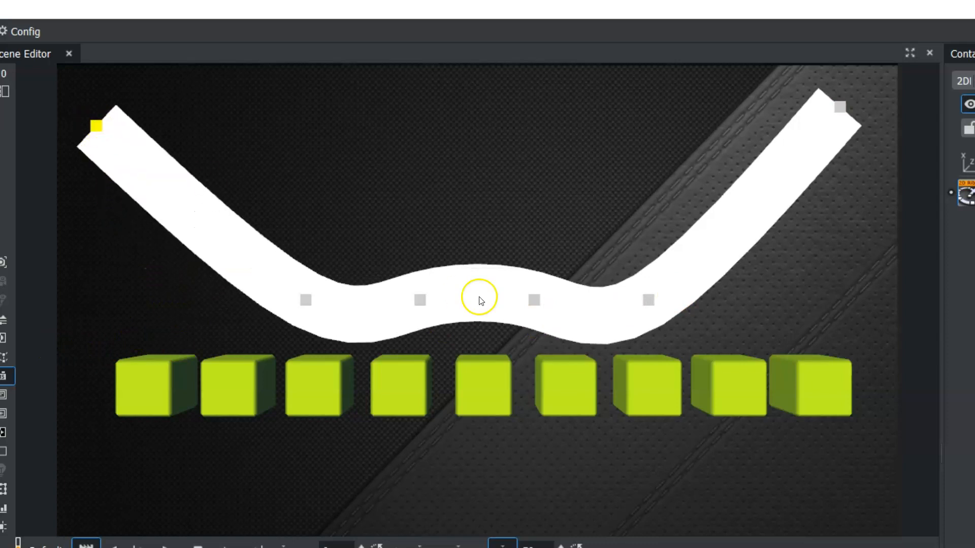
{"action": "left_click_drag", "start_coordinate": [424, 303], "coordinate": [408, 121]}
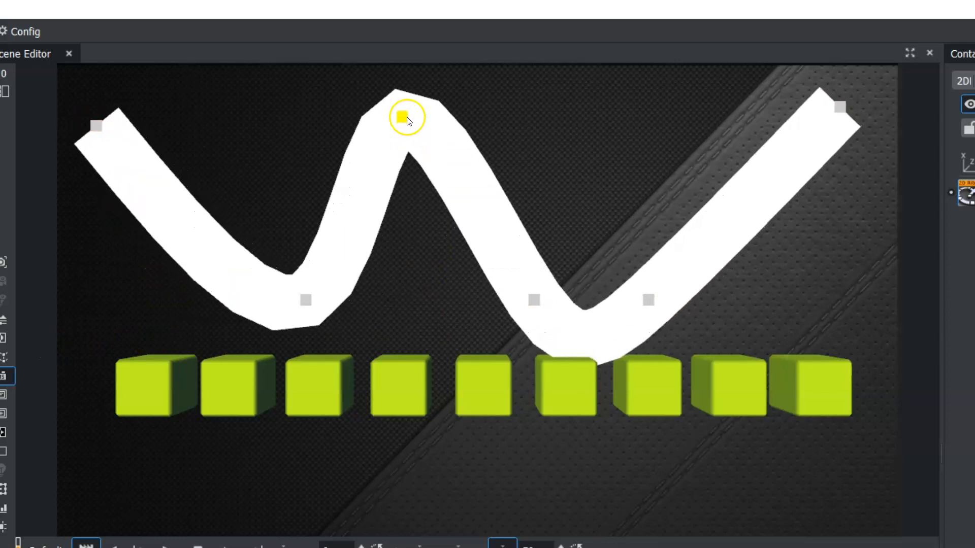
{"action": "left_click_drag", "start_coordinate": [300, 303], "coordinate": [294, 368]}
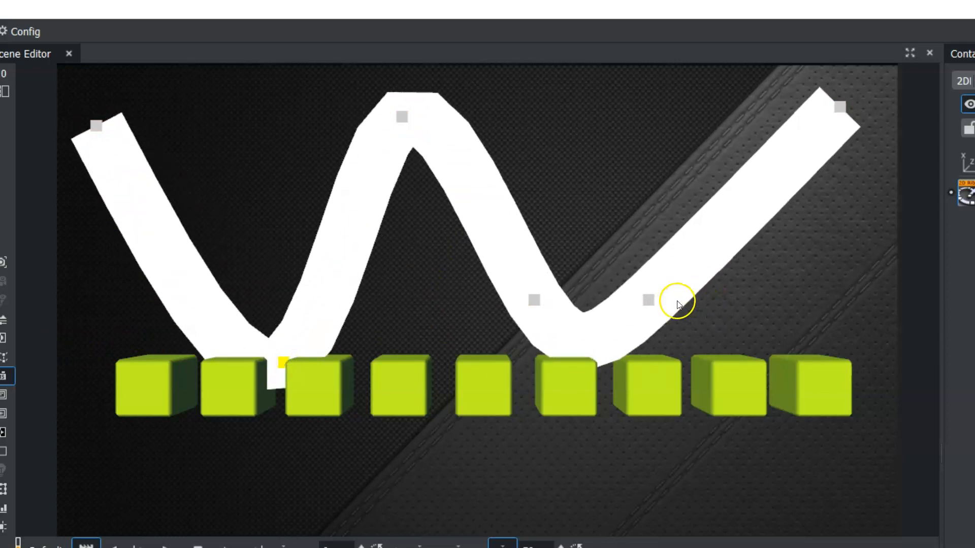
{"action": "left_click_drag", "start_coordinate": [654, 305], "coordinate": [715, 354]}
{"action": "left_click_drag", "start_coordinate": [406, 115], "coordinate": [427, 137]}
- Apply the CFx2DFollow container plugin to the noname container holding the cubes
{"action": "left_click", "coordinate": [34, 95]}
{"action": "left_click_drag", "start_coordinate": [34, 95], "coordinate": [96, 127]}
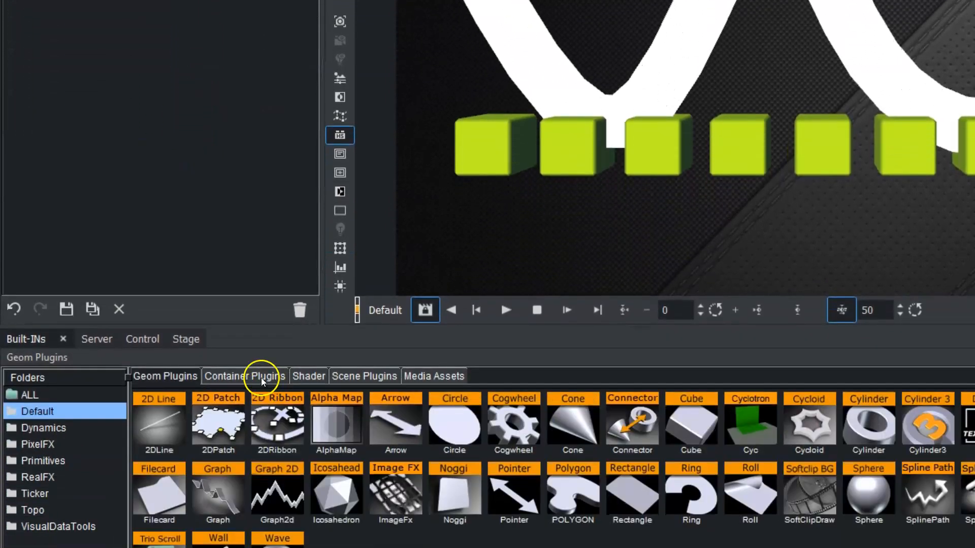
{"action": "left_click", "coordinate": [261, 377]}
{"action": "left_click_drag", "start_coordinate": [157, 420], "coordinate": [155, 90]}
{"action": "left_click_drag", "start_coordinate": [152, 131], "coordinate": [151, 130]}
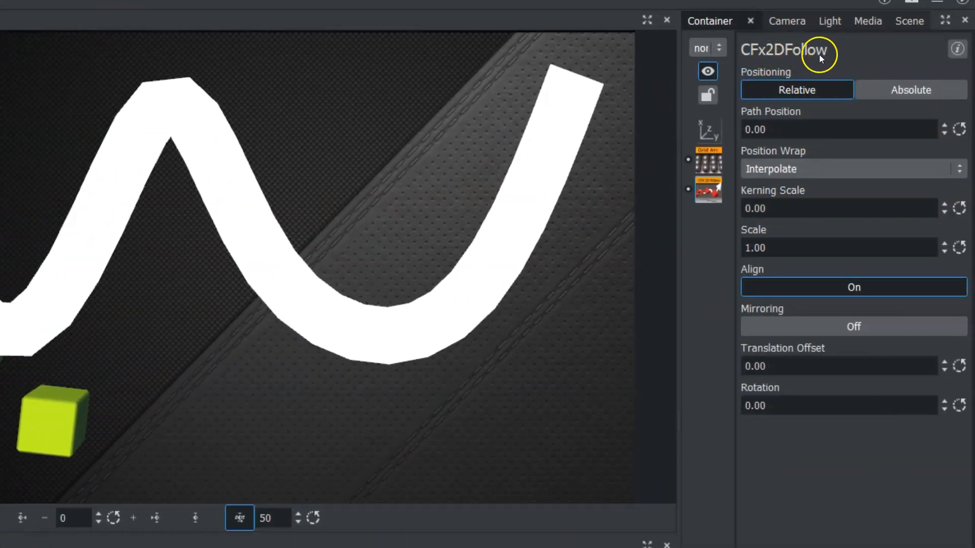
- Try different CFx2DFollow Path Position values to slide the cubes along the ribbon's path
{"action": "left_click_drag", "start_coordinate": [749, 130], "coordinate": [944, 122]}
{"action": "left_click_drag", "start_coordinate": [758, 131], "coordinate": [500, 132]}
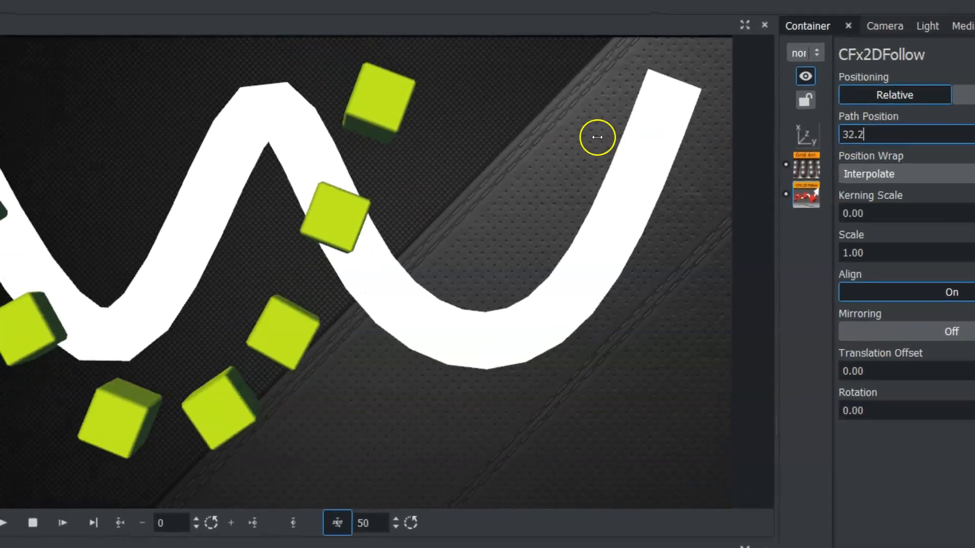
{"action": "mouse_move", "coordinate": [597, 137]}
{"action": "left_mouse_down"}
{"action": "mouse_move", "coordinate": [288, 147]}
{"action": "mouse_move", "coordinate": [600, 147]}
{"action": "left_mouse_up"}
{"action": "left_click_drag", "start_coordinate": [753, 152], "coordinate": [805, 157]}
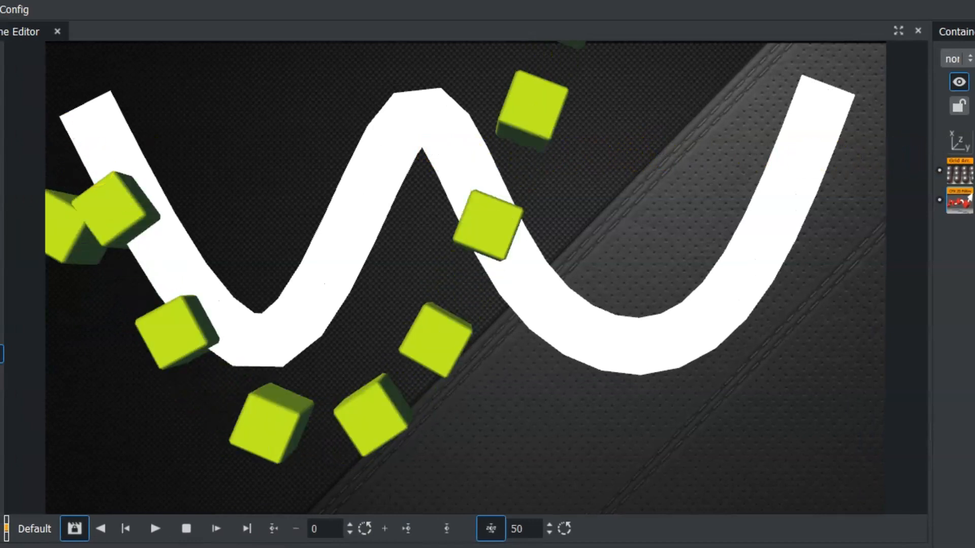
- Set the CFx2DFollow Path Position of the cube group to -15.7
{"action": "left_click", "coordinate": [967, 198]}
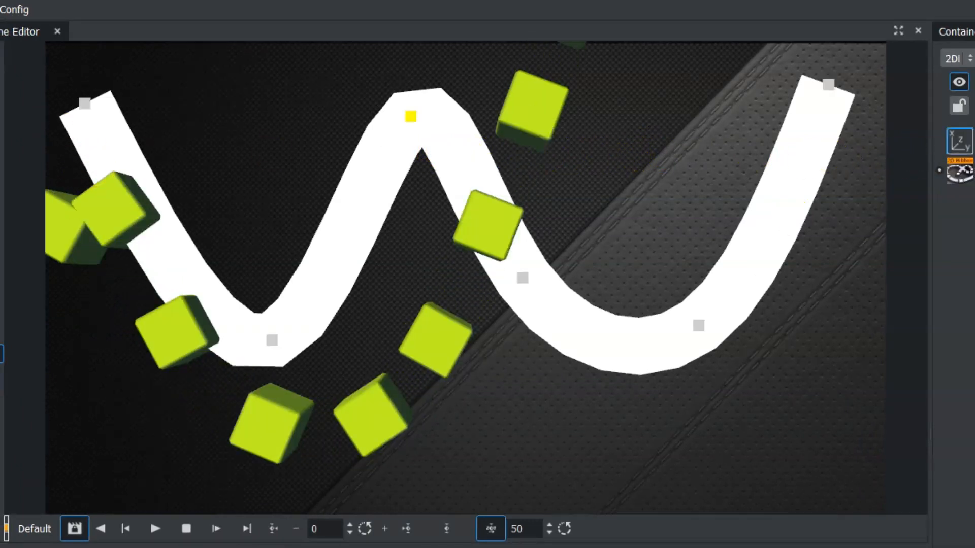
{"action": "scroll", "coordinate": [466, 278], "scroll_direction": "down", "scroll_amount": 5}
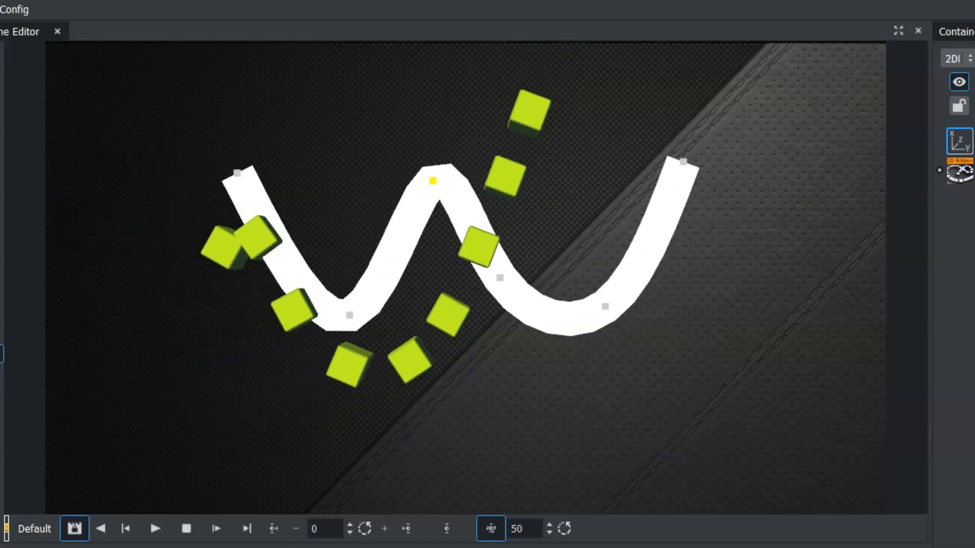
{"action": "left_click_drag", "start_coordinate": [465, 278], "coordinate": [592, 277]}
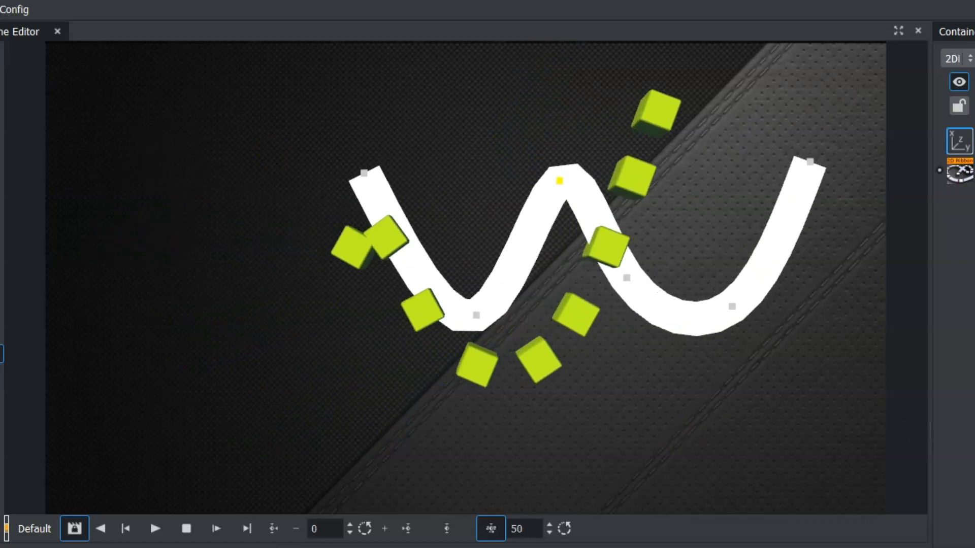
{"action": "left_click", "coordinate": [959, 200]}
{"action": "left_click_drag", "start_coordinate": [831, 139], "coordinate": [357, 152]}
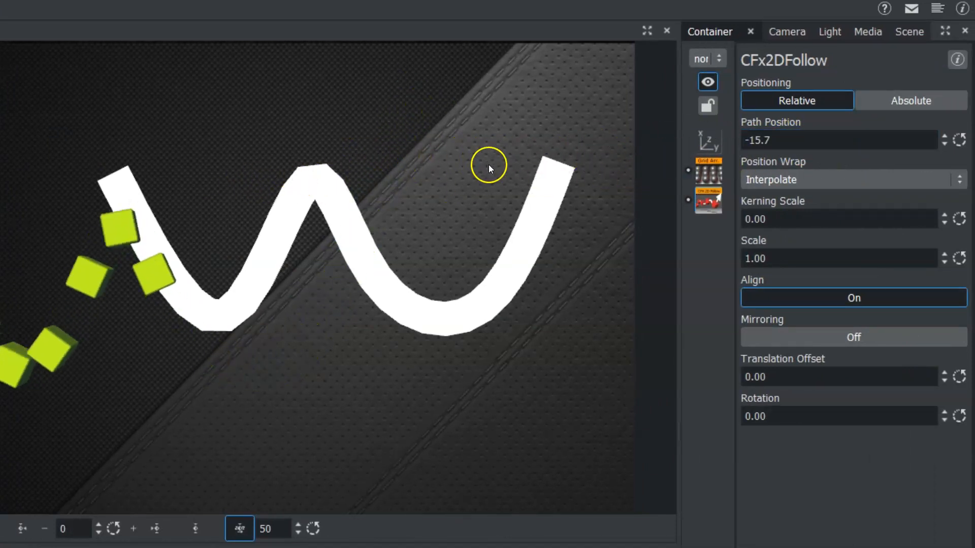
{"action": "left_click", "coordinate": [811, 140]}
- Turn on Closed Curve for the ribbon and move the cubes along the closed path to Path Position 56.7
{"action": "left_click", "coordinate": [265, 226]}
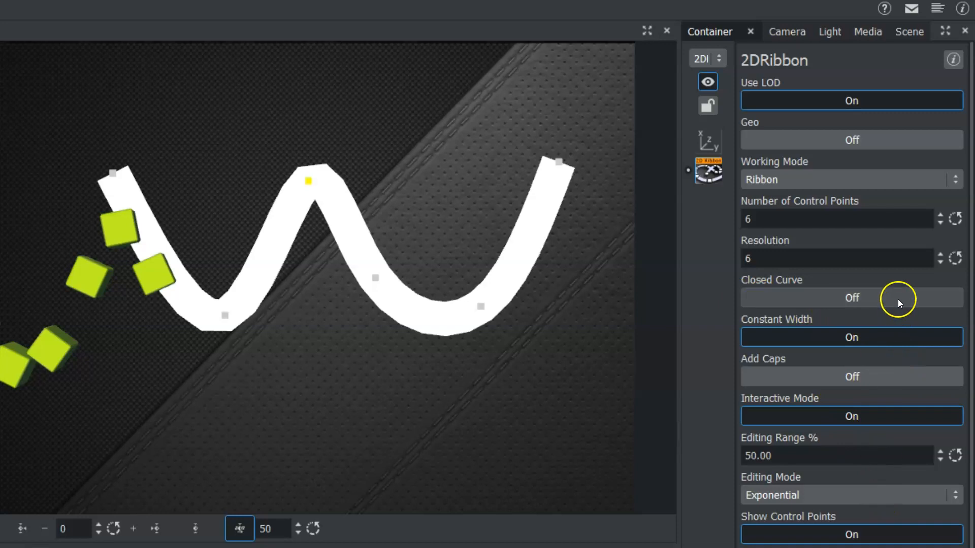
{"action": "left_click", "coordinate": [846, 297]}
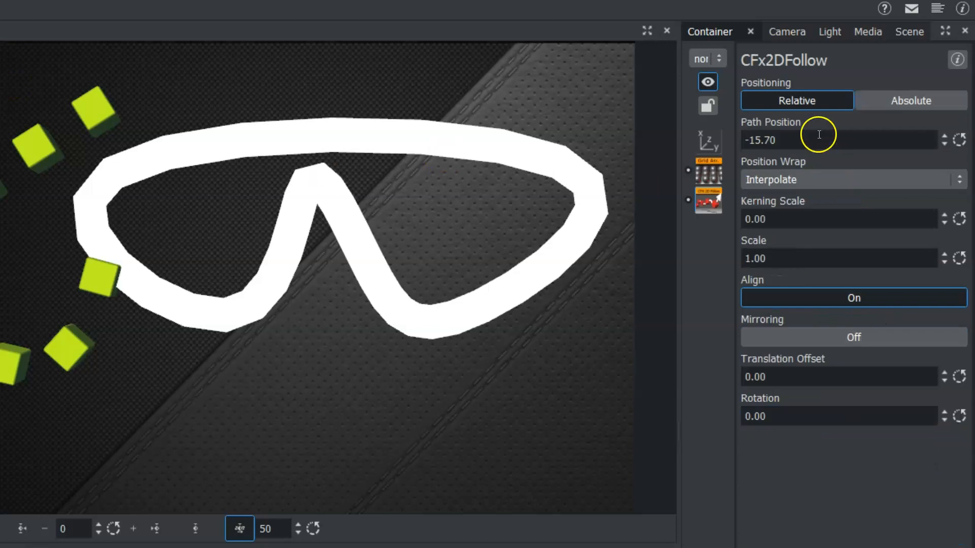
{"action": "left_click_drag", "start_coordinate": [762, 143], "coordinate": [970, 142]}
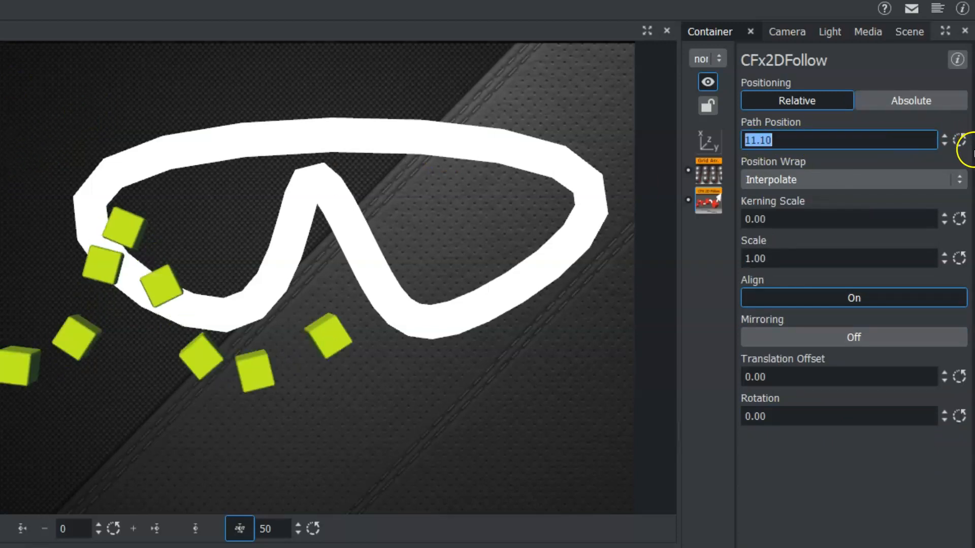
{"action": "left_click_drag", "start_coordinate": [758, 145], "coordinate": [964, 137]}
{"action": "left_click_drag", "start_coordinate": [761, 144], "coordinate": [896, 137]}
{"action": "mouse_move", "coordinate": [750, 140]}
{"action": "left_mouse_down"}
{"action": "mouse_move", "coordinate": [907, 135]}
{"action": "mouse_move", "coordinate": [692, 124]}
{"action": "mouse_move", "coordinate": [735, 145]}
{"action": "left_mouse_up"}
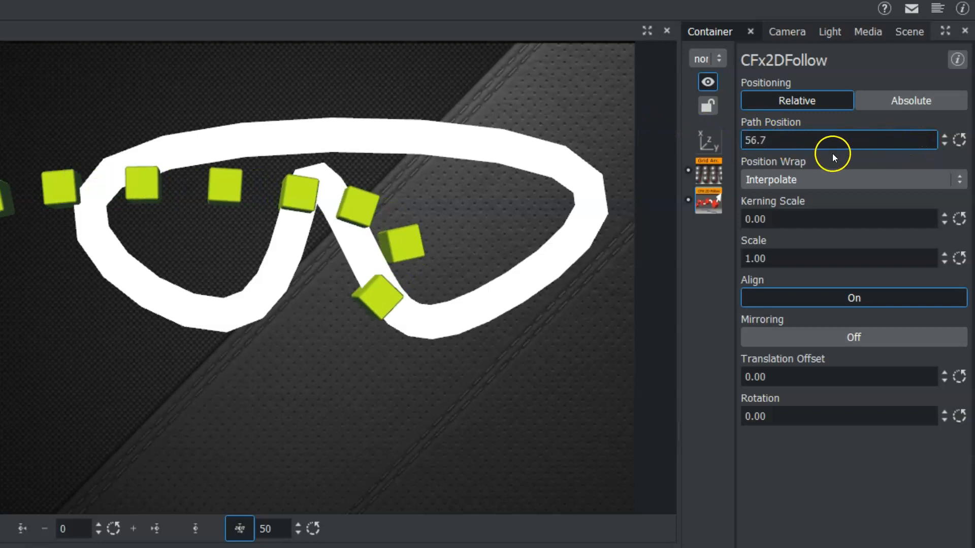
- Try the Clamp position wrap on CFx2DFollow and shift the Path Position to 11.20
{"action": "left_click", "coordinate": [812, 179]}
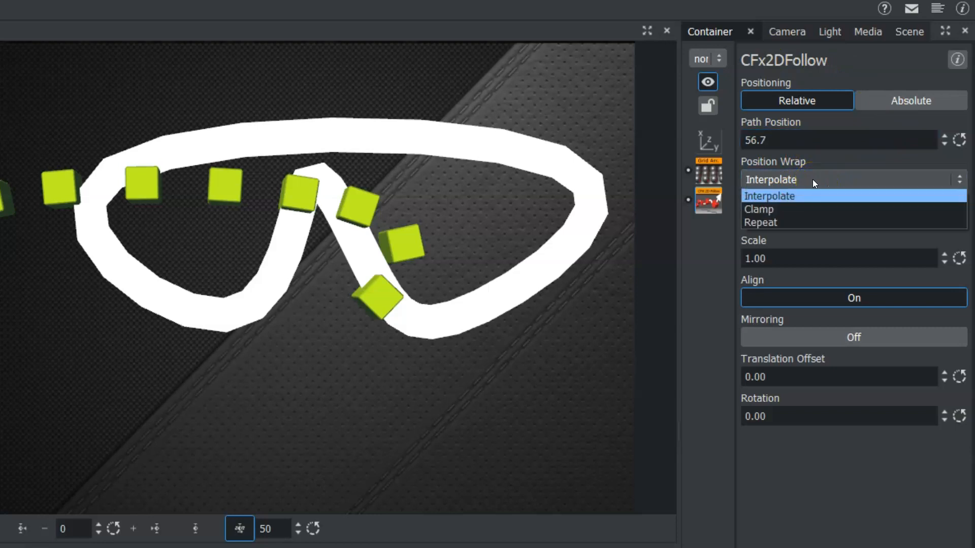
{"action": "left_click", "coordinate": [790, 209]}
{"action": "left_click_drag", "start_coordinate": [796, 144], "coordinate": [872, 133]}
{"action": "left_click_drag", "start_coordinate": [747, 141], "coordinate": [296, 153]}
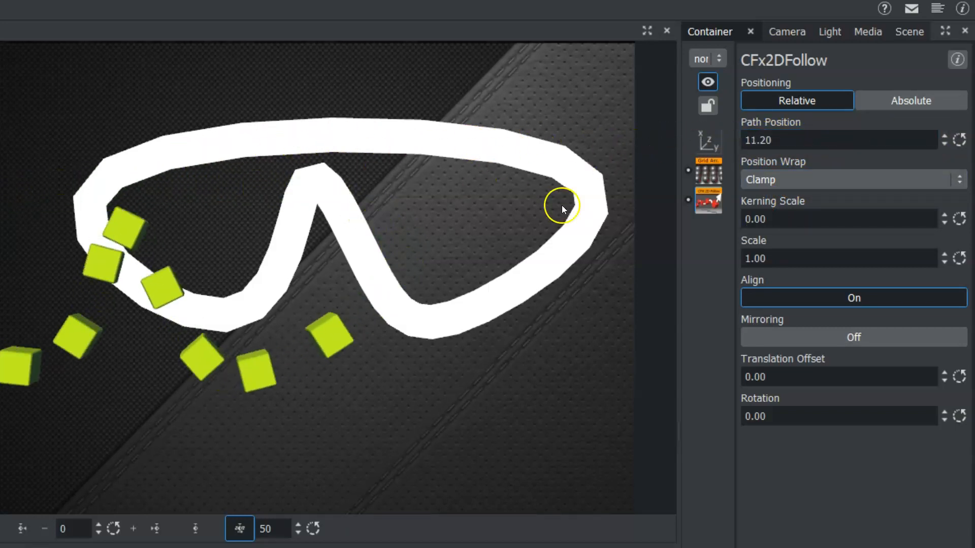
- Set the Position Wrap to Repeat and move the cubes around the path to Path Position -128.8
{"action": "left_click", "coordinate": [767, 179]}
{"action": "left_click", "coordinate": [768, 227]}
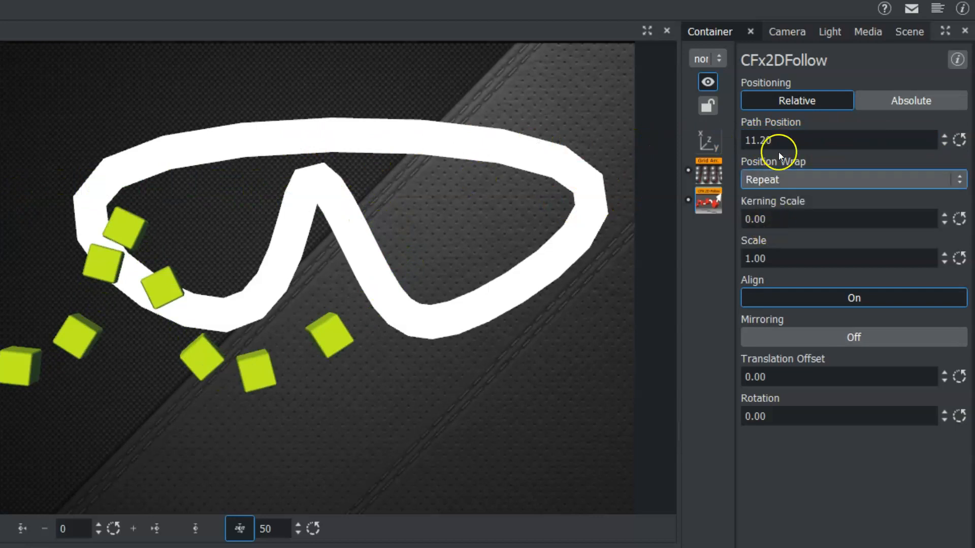
{"action": "left_click_drag", "start_coordinate": [792, 138], "coordinate": [206, 148]}
{"action": "left_click_drag", "start_coordinate": [789, 133], "coordinate": [202, 145]}
{"action": "mouse_move", "coordinate": [855, 135]}
{"action": "left_mouse_down"}
{"action": "mouse_move", "coordinate": [425, 154]}
{"action": "mouse_move", "coordinate": [1, 127]}
{"action": "mouse_move", "coordinate": [46, 117]}
{"action": "mouse_move", "coordinate": [858, 142]}
{"action": "left_mouse_up"}
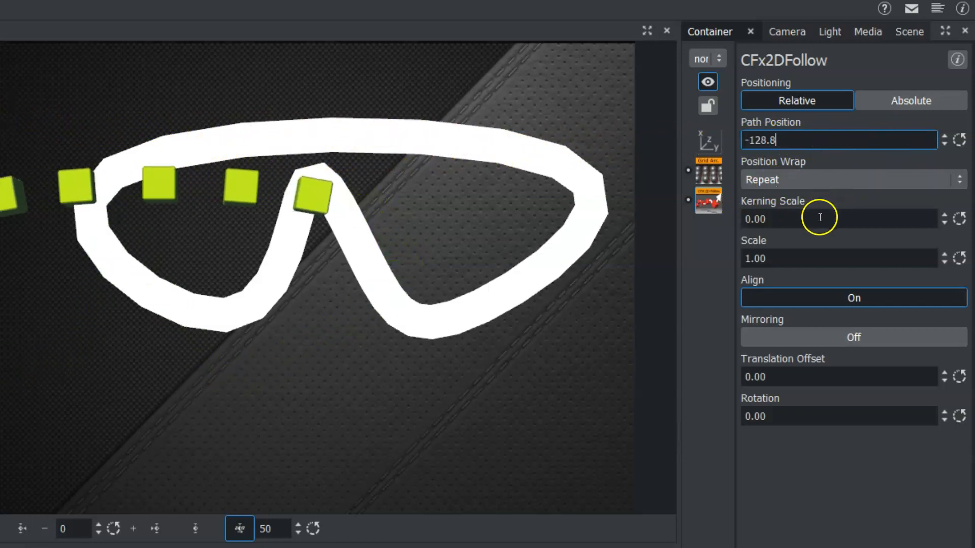
- Set the CFx2DFollow Kerning Scale to 22.8 and the Scale to 1.50
{"action": "left_click_drag", "start_coordinate": [761, 222], "coordinate": [860, 211]}
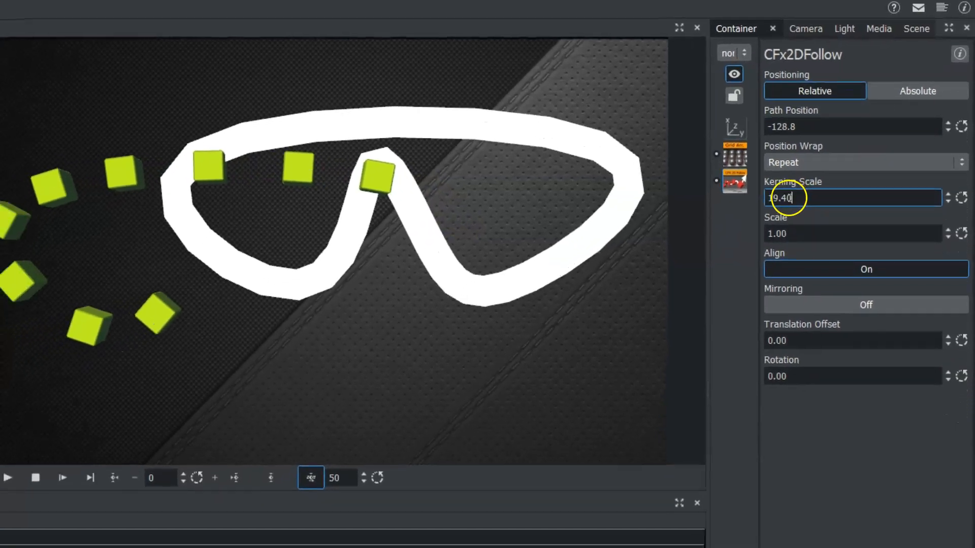
{"action": "left_click_drag", "start_coordinate": [787, 198], "coordinate": [822, 189]}
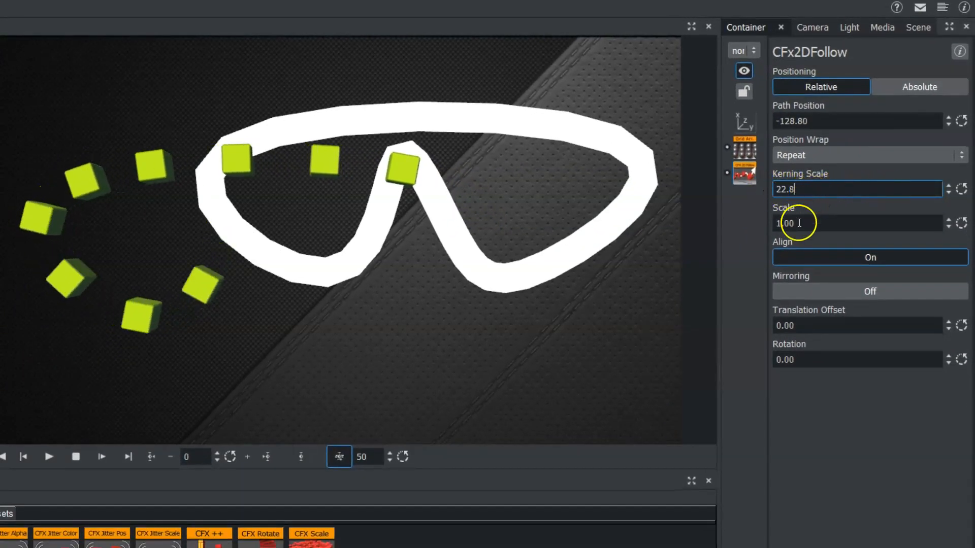
{"action": "mouse_move", "coordinate": [787, 223]}
{"action": "left_mouse_down"}
{"action": "mouse_move", "coordinate": [809, 219]}
{"action": "mouse_move", "coordinate": [790, 224]}
{"action": "left_mouse_up"}
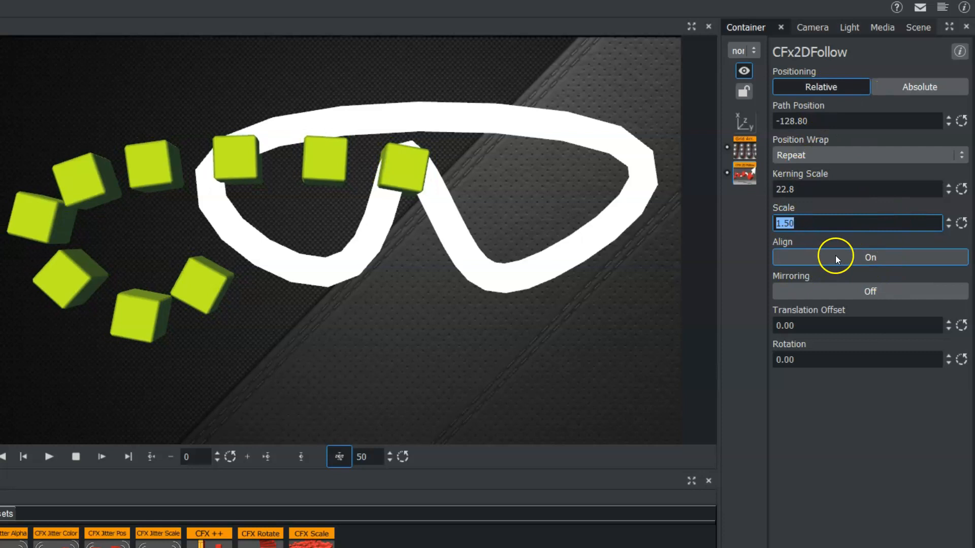
- Turn Align off and Mirroring on, shifting the Path Position to -132.30 and -102.6 to test them
{"action": "left_click", "coordinate": [859, 259]}
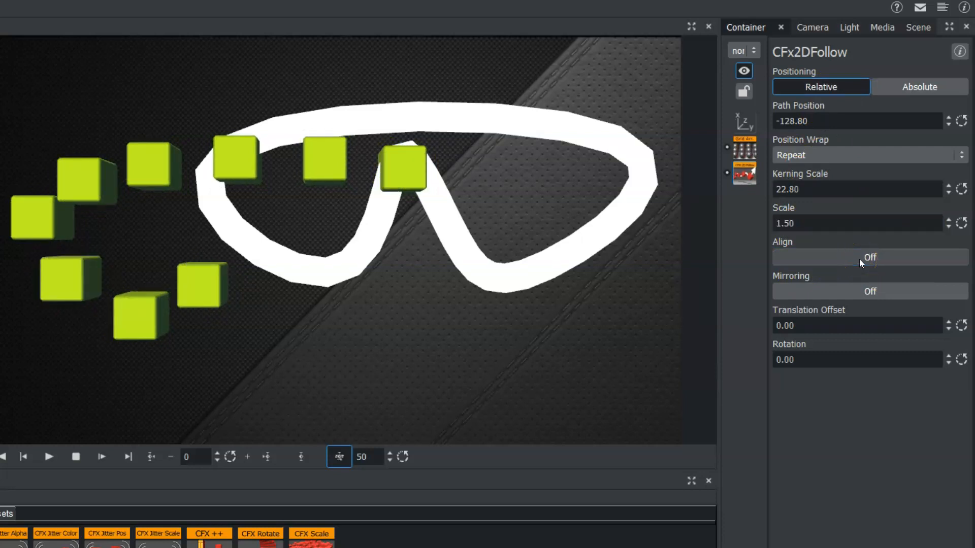
{"action": "left_click_drag", "start_coordinate": [772, 116], "coordinate": [803, 126]}
{"action": "left_click", "coordinate": [870, 294]}
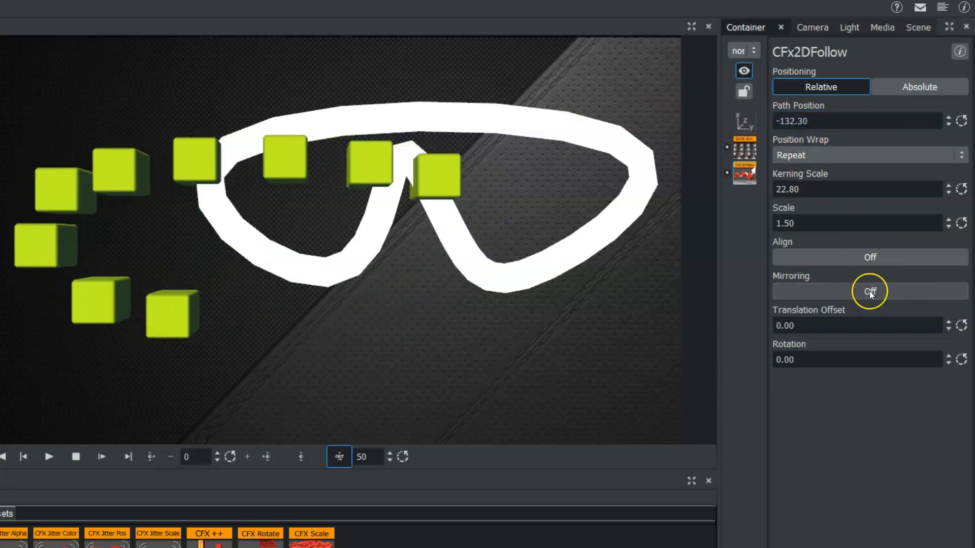
{"action": "left_click_drag", "start_coordinate": [829, 120], "coordinate": [933, 121]}
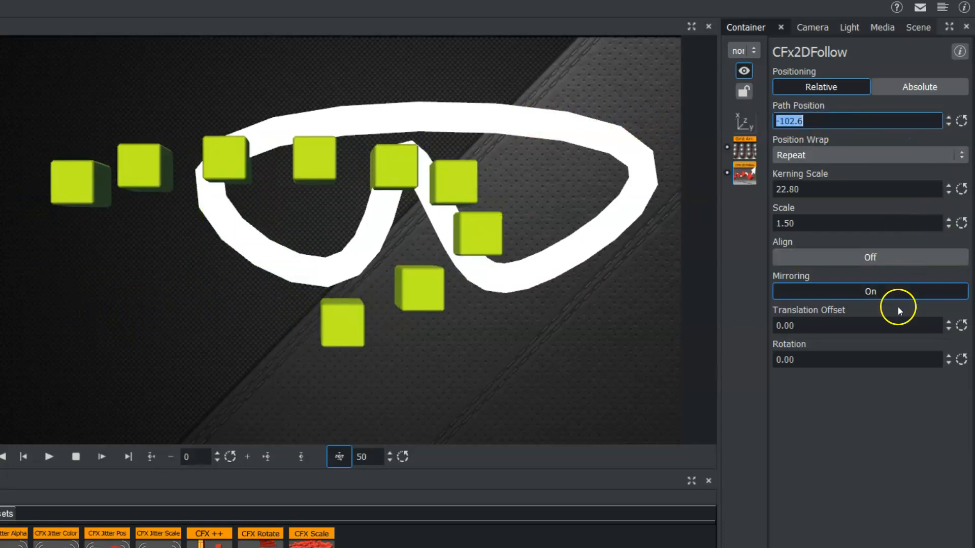
- Set the CFx2DFollow Translation Offset to 47.2 and the Rotation to -0.30
{"action": "left_click_drag", "start_coordinate": [775, 325], "coordinate": [862, 318]}
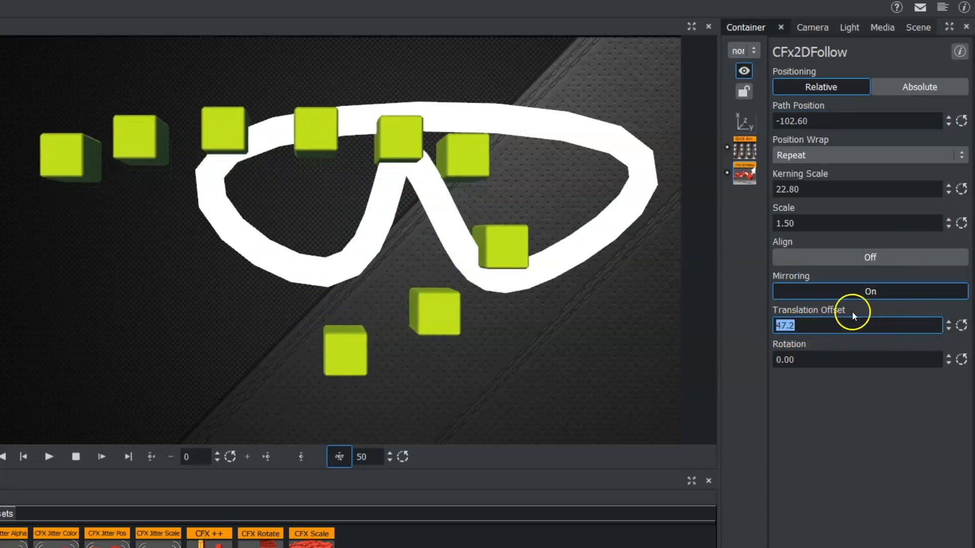
{"action": "left_click_drag", "start_coordinate": [776, 361], "coordinate": [798, 354]}
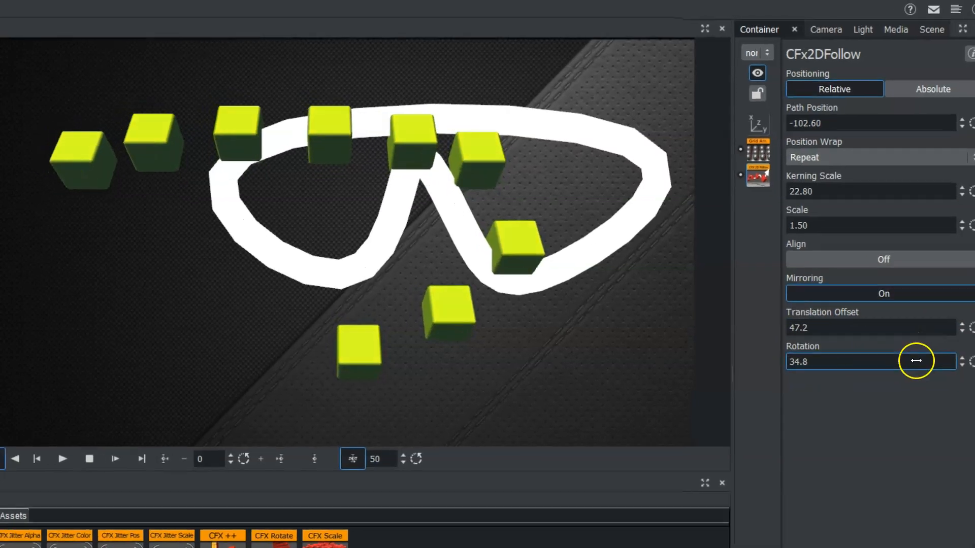
{"action": "left_click_drag", "start_coordinate": [916, 361], "coordinate": [440, 132]}
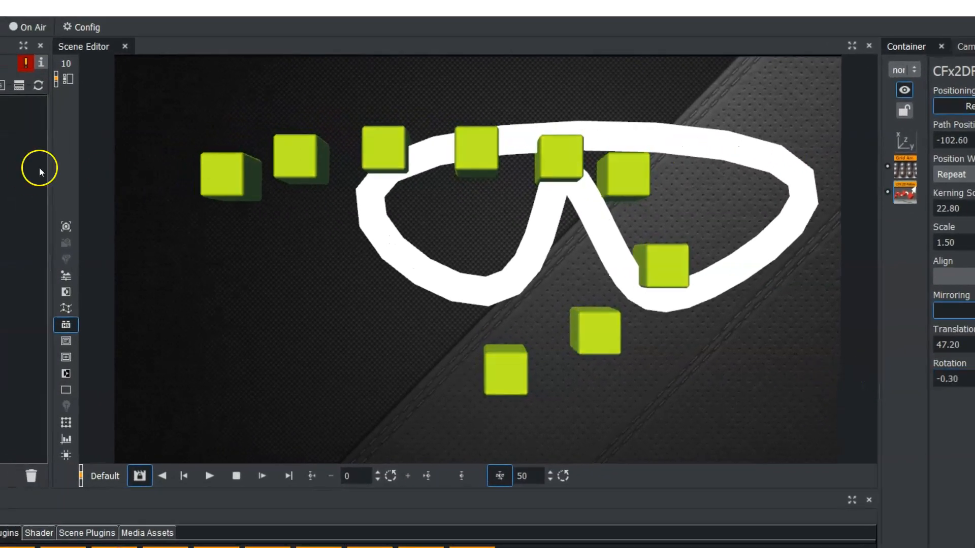
- Hide the ribbon by disabling its 2DRibbon built-in, and reopen the cube group's CFx2DFollow settings
{"action": "left_click", "coordinate": [0, 153]}
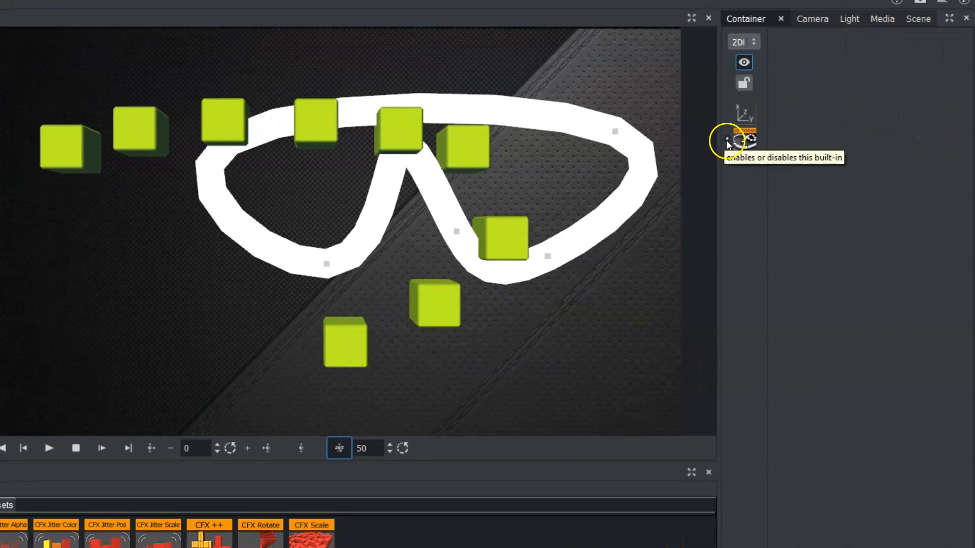
{"action": "left_click", "coordinate": [727, 137]}
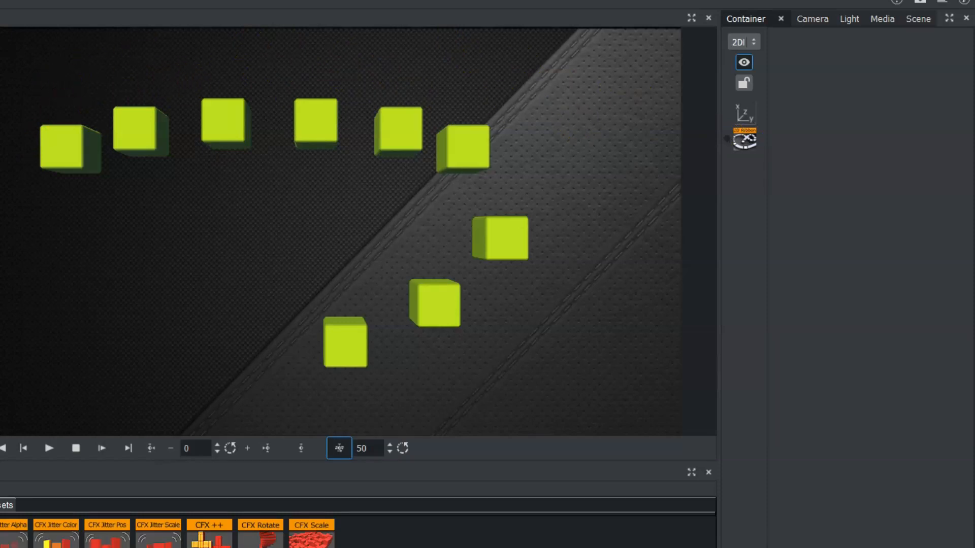
{"action": "left_click", "coordinate": [744, 165]}
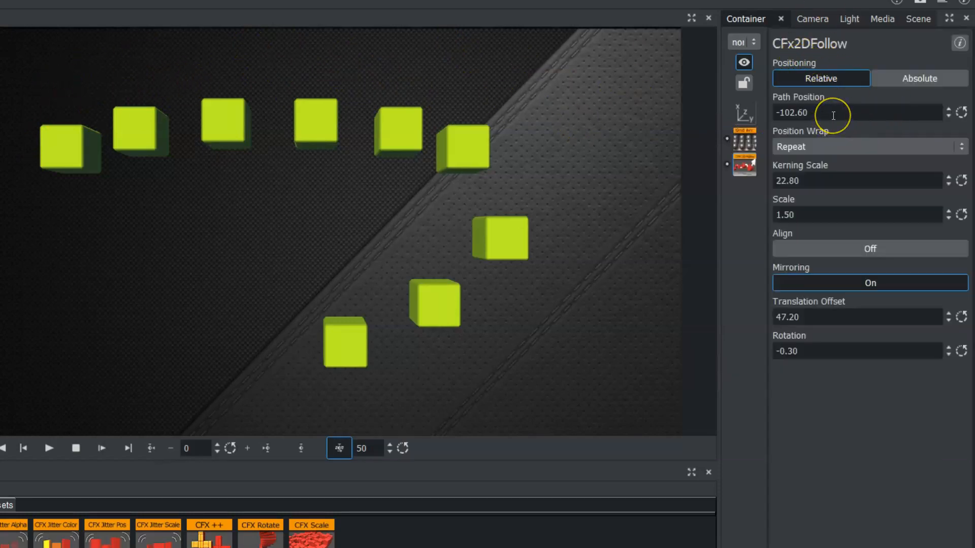
- Reset the cube group's Path Position to 0.00 and add a keyframe for it at frame 0
{"action": "left_click_drag", "start_coordinate": [873, 116], "coordinate": [503, 117]}
{"action": "left_click", "coordinate": [798, 117]}
{"action": "double_click", "coordinate": [803, 111]}
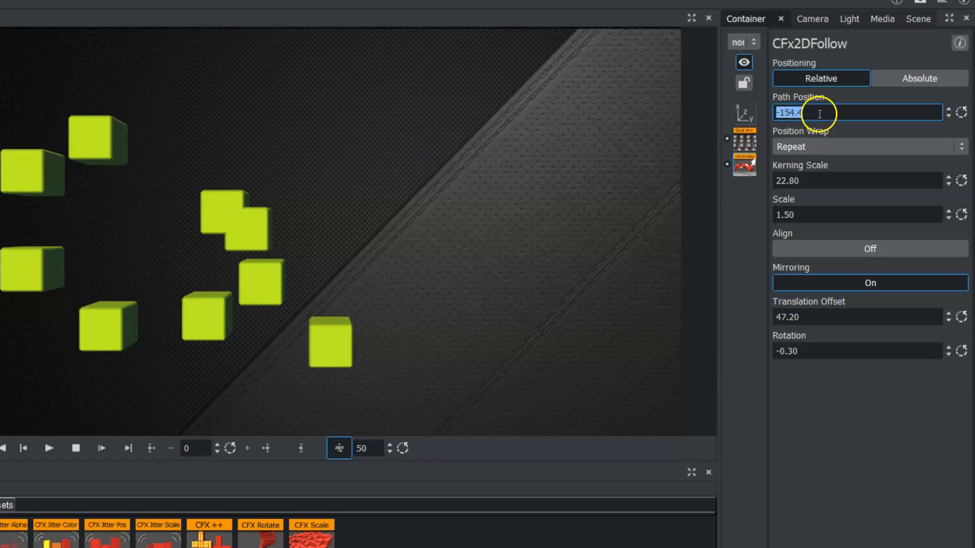
{"action": "left_click", "coordinate": [960, 112]}
{"action": "double_click", "coordinate": [804, 114]}
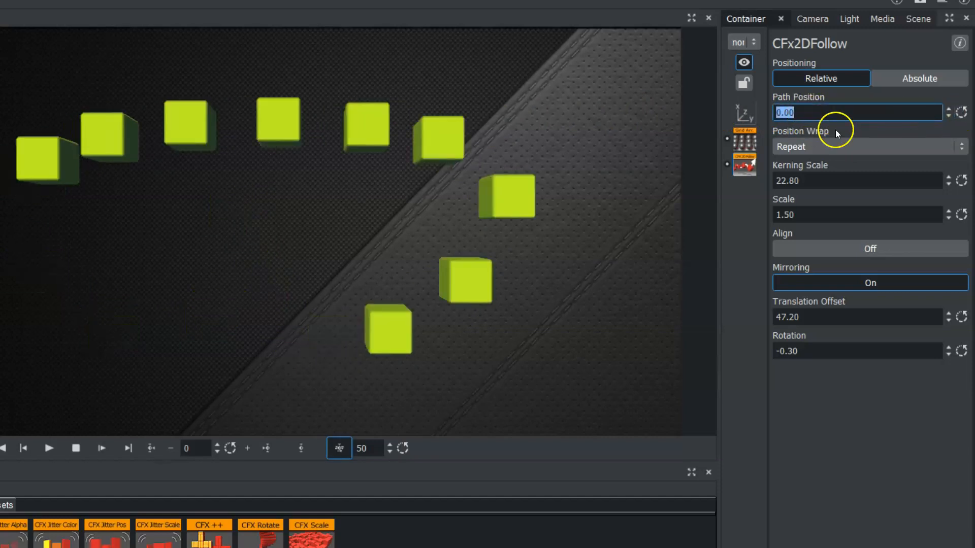
{"action": "left_click", "coordinate": [301, 451]}
- Set the Path Position to 106.40, add its keyframe at frame 50, and play the animation
{"action": "left_click_drag", "start_coordinate": [785, 114], "coordinate": [957, 111]}
{"action": "left_click_drag", "start_coordinate": [831, 112], "coordinate": [962, 108]}
{"action": "left_click_drag", "start_coordinate": [788, 109], "coordinate": [822, 101]}
{"action": "left_click", "coordinate": [809, 114]}
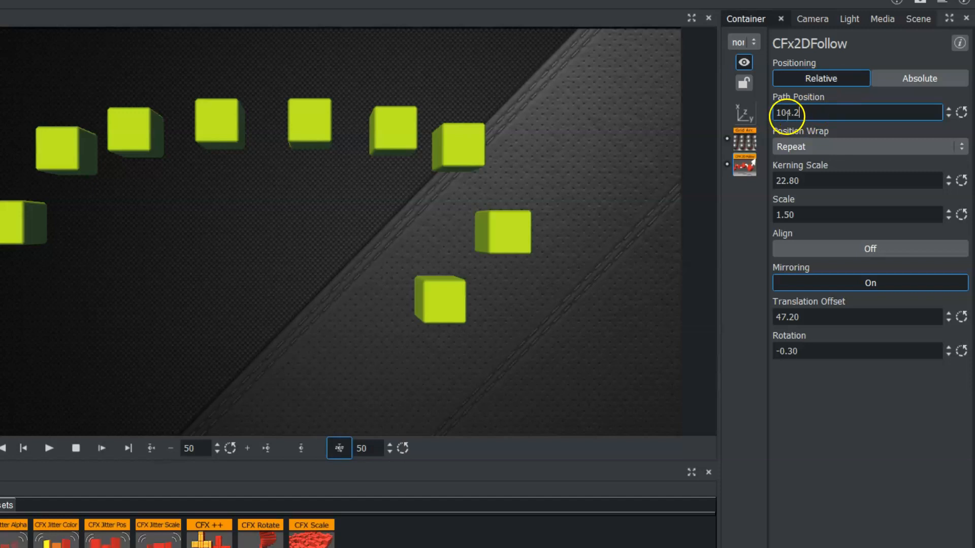
{"action": "left_click_drag", "start_coordinate": [796, 110], "coordinate": [811, 109]}
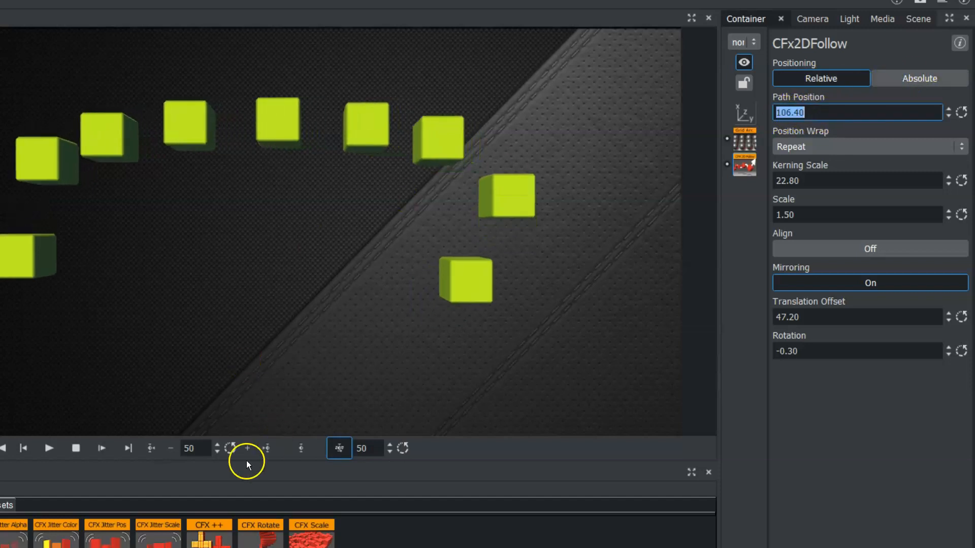
{"action": "left_click", "coordinate": [300, 449]}
{"action": "left_click", "coordinate": [49, 448]}
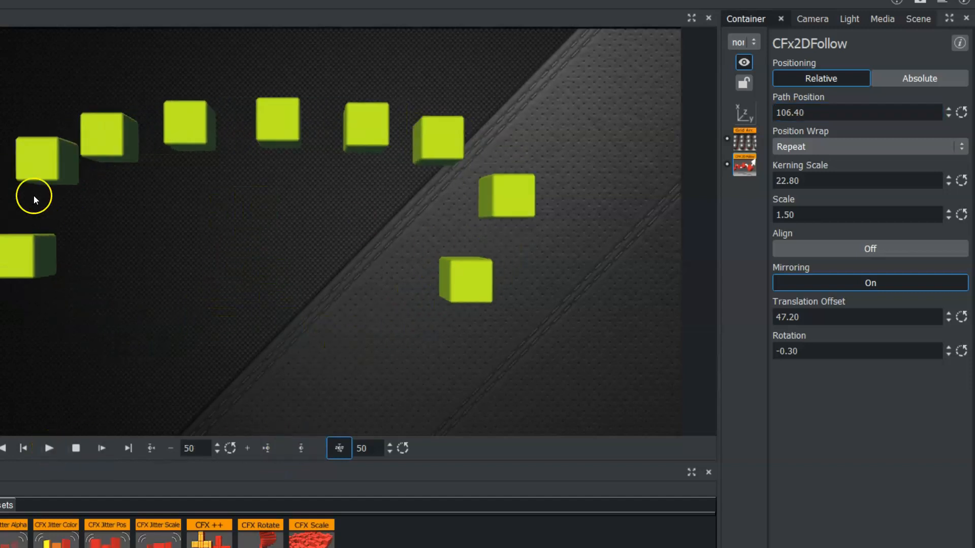